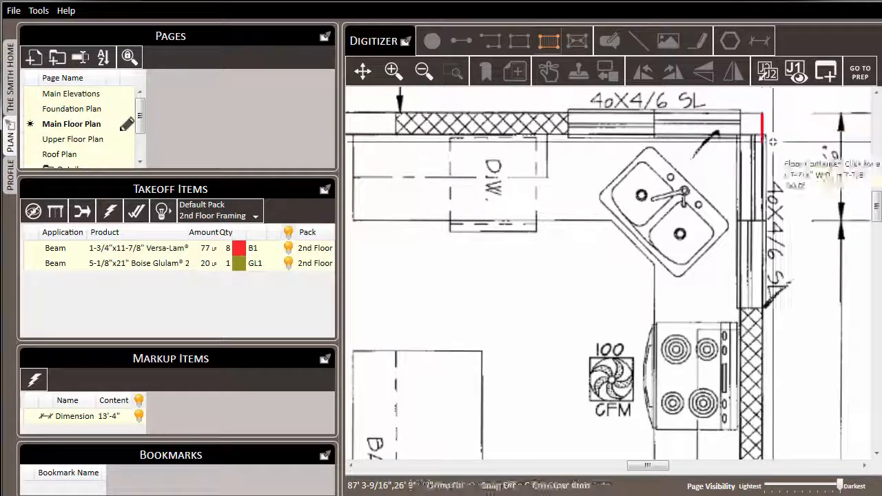
Trace the floor container about 30' 11" down the right exterior wall, along the garage beam line past the entry, and down to the cantilever edge.
{"action": "scroll", "coordinate": [761, 117], "scroll_direction": "down", "scroll_amount": 3}
{"action": "scroll", "coordinate": [765, 376], "scroll_direction": "up", "scroll_amount": 2}
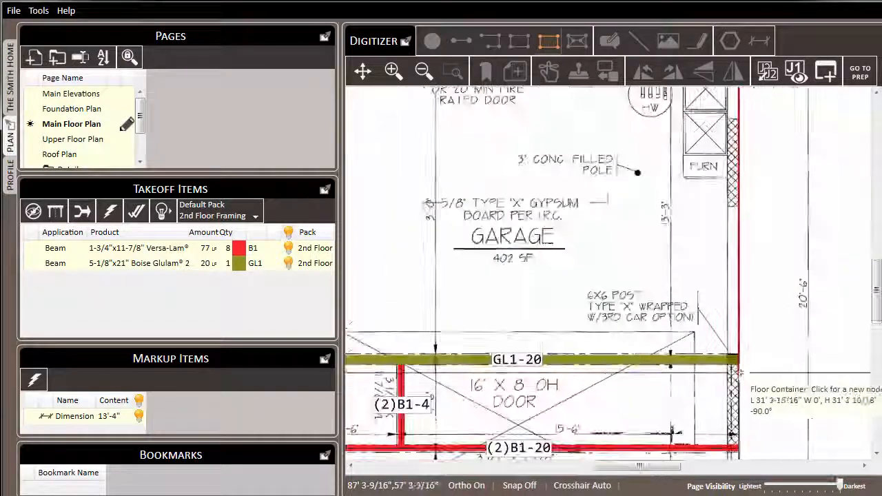
{"action": "scroll", "coordinate": [739, 363], "scroll_direction": "up", "scroll_amount": 2}
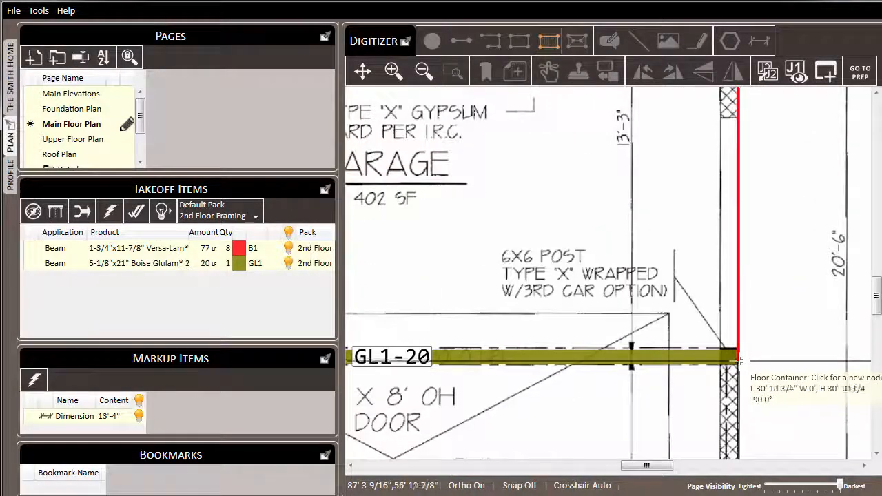
{"action": "left_click", "coordinate": [740, 361]}
{"action": "middle_click_drag", "start_coordinate": [509, 360], "coordinate": [855, 338]}
{"action": "middle_click_drag", "start_coordinate": [473, 358], "coordinate": [788, 294]}
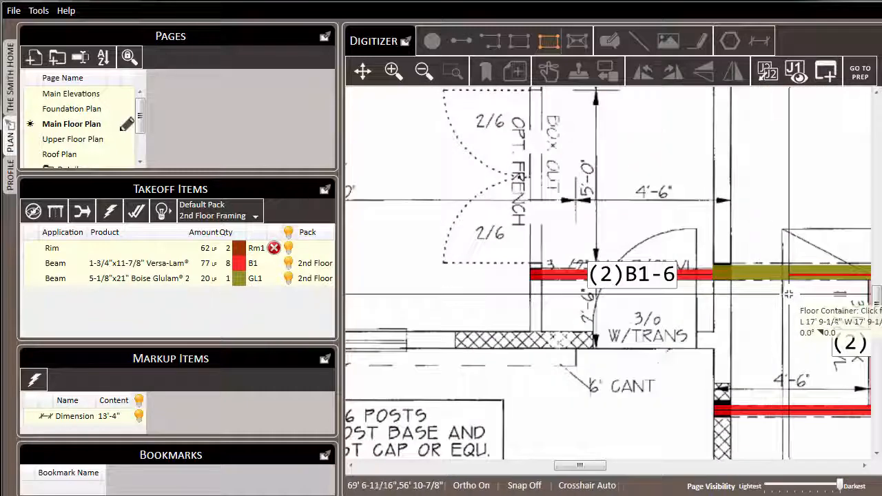
{"action": "left_click", "coordinate": [576, 273]}
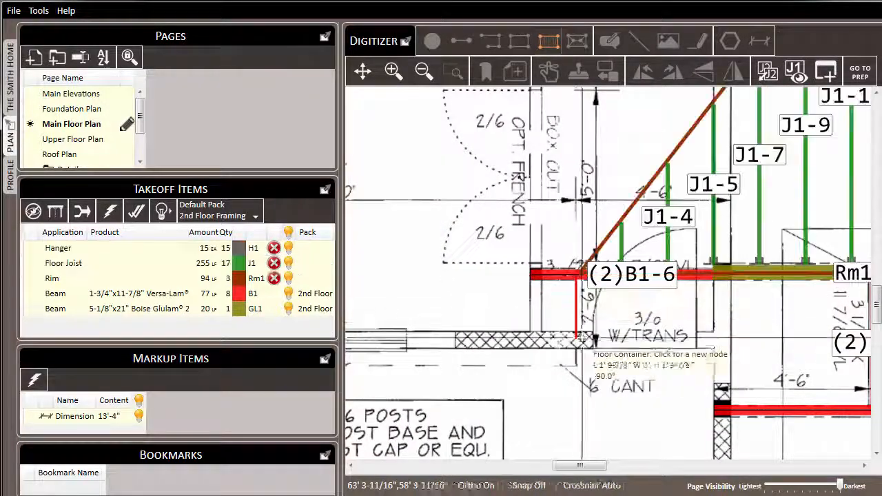
{"action": "left_click", "coordinate": [577, 365]}
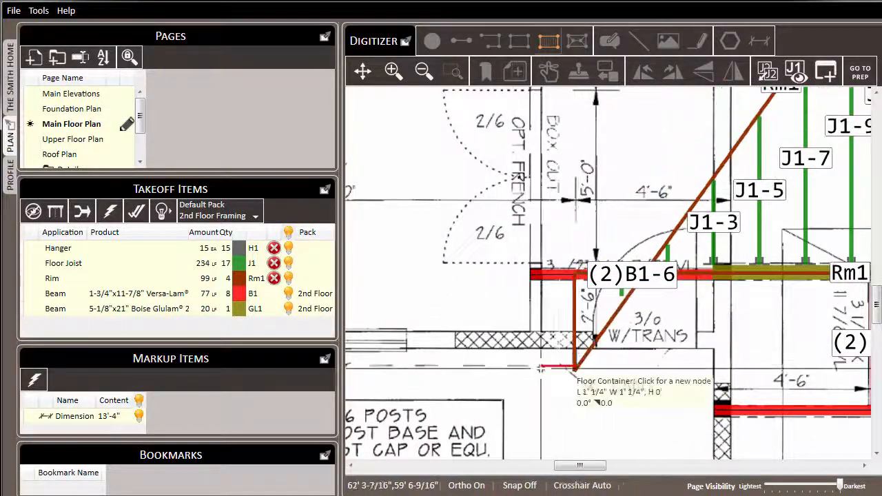
Extend the floor container about 14' 3" along the den's cantilevered front edge to the exterior wall, and up to the den's stair-side wall.
{"action": "scroll", "coordinate": [496, 360], "scroll_direction": "down", "scroll_amount": 3}
{"action": "scroll", "coordinate": [493, 359], "scroll_direction": "up", "scroll_amount": 3}
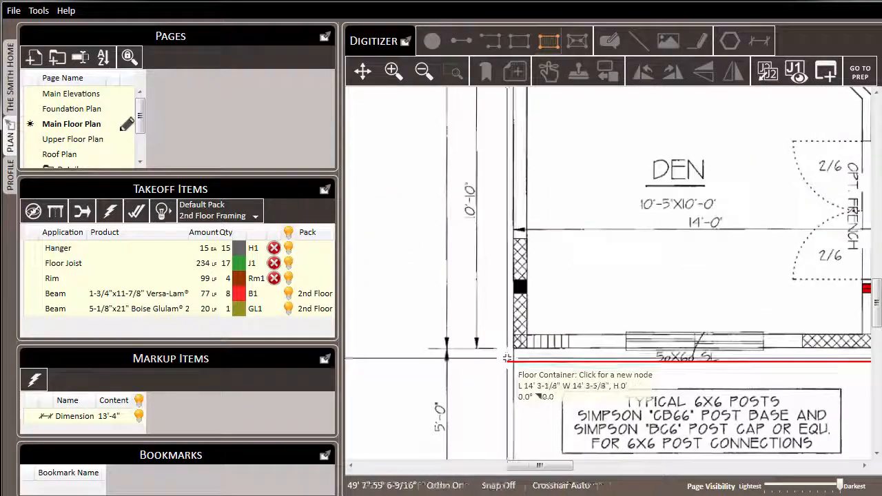
{"action": "left_click", "coordinate": [513, 361]}
{"action": "middle_click_drag", "start_coordinate": [535, 207], "coordinate": [500, 383]}
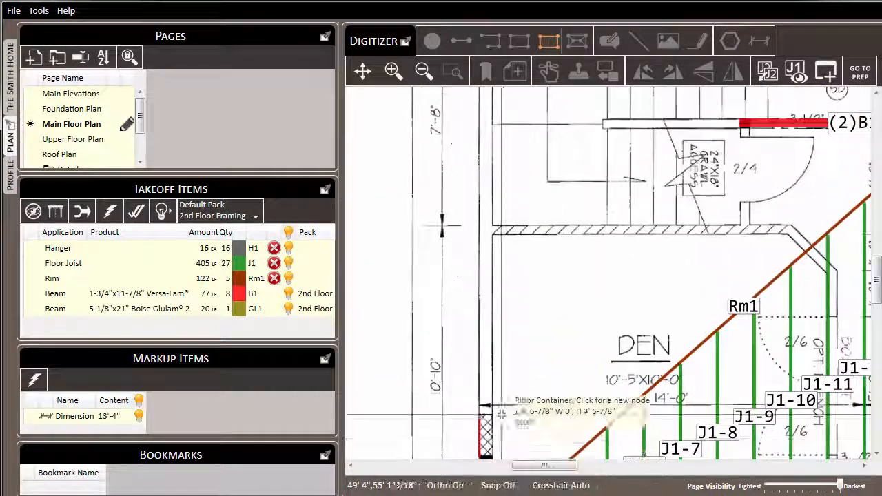
{"action": "left_click", "coordinate": [483, 226]}
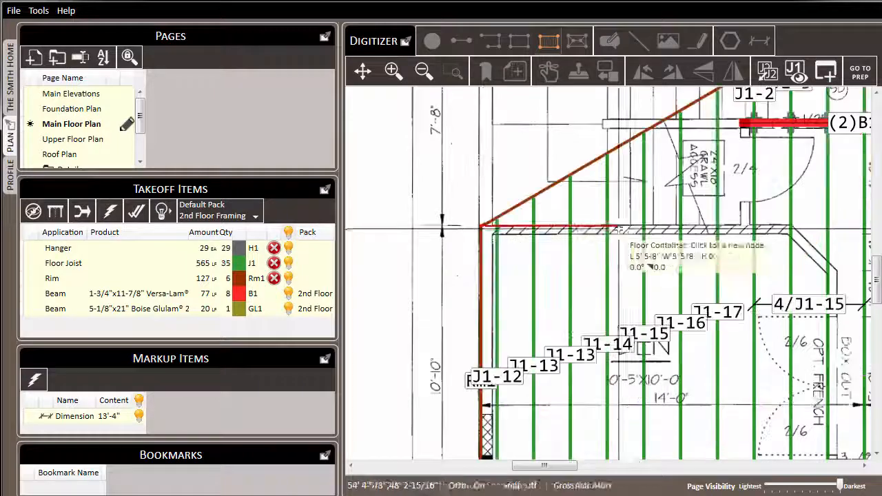
Trace the floor container around the stair opening, following the den wall, the landing beam and the living-room wall back to the exterior wall.
{"action": "left_click", "coordinate": [749, 227]}
{"action": "middle_click_drag", "start_coordinate": [760, 178], "coordinate": [732, 292]}
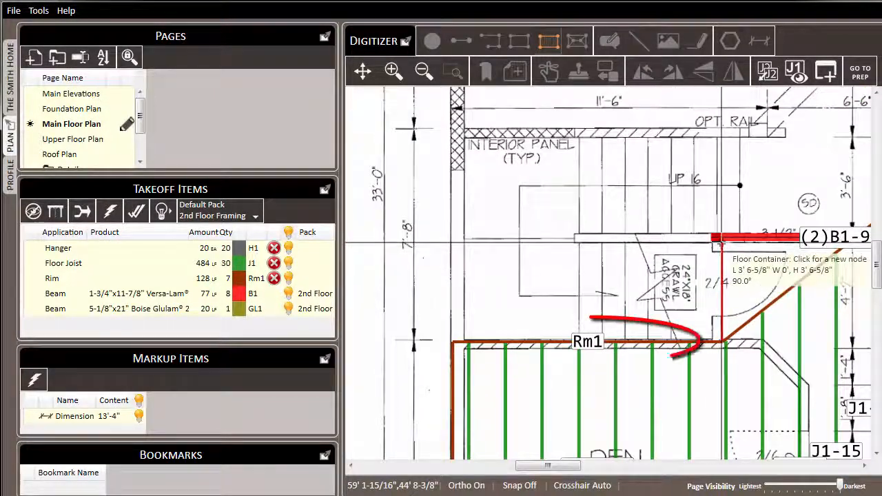
{"action": "left_click", "coordinate": [721, 231]}
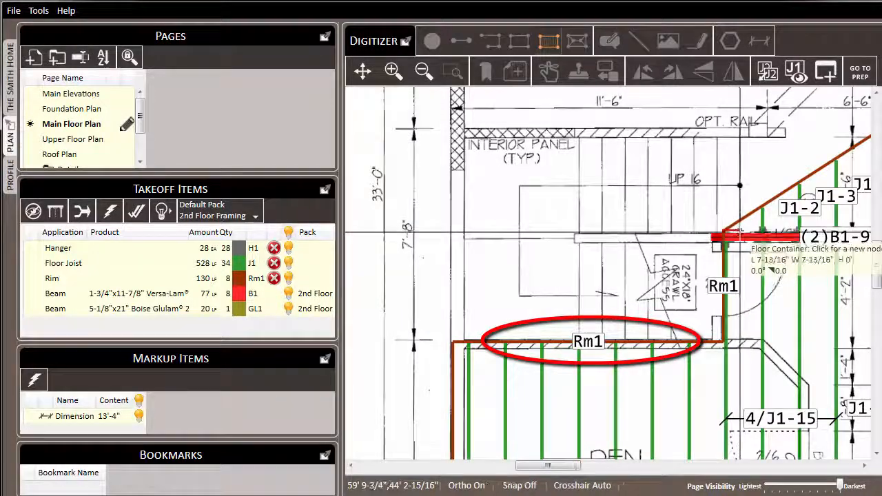
{"action": "left_click", "coordinate": [741, 136]}
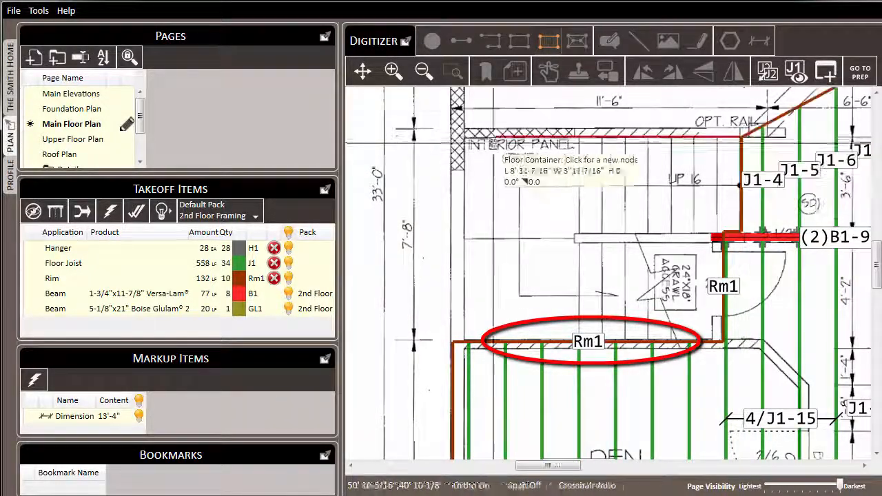
{"action": "left_click", "coordinate": [452, 137]}
Extend the floor container about 14' 8" up the living room's exterior wall to its outer corner and finish the outline.
{"action": "middle_click_drag", "start_coordinate": [452, 136], "coordinate": [496, 380]}
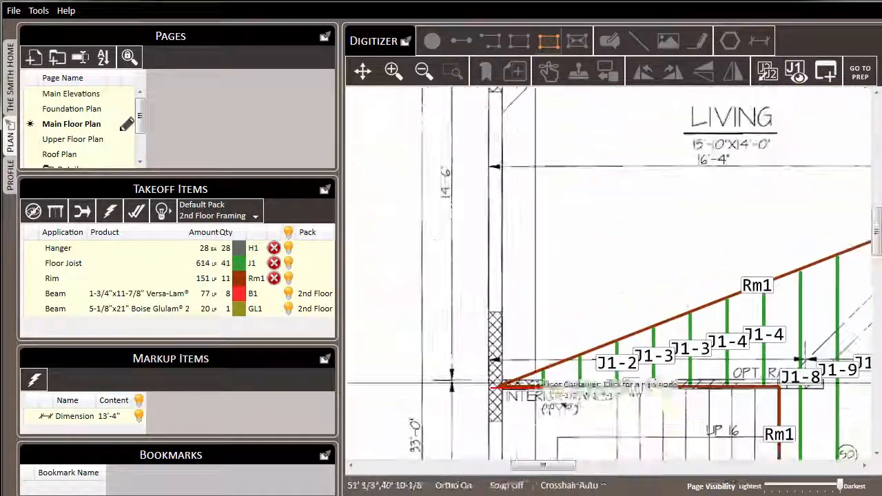
{"action": "middle_click_drag", "start_coordinate": [497, 159], "coordinate": [454, 379]}
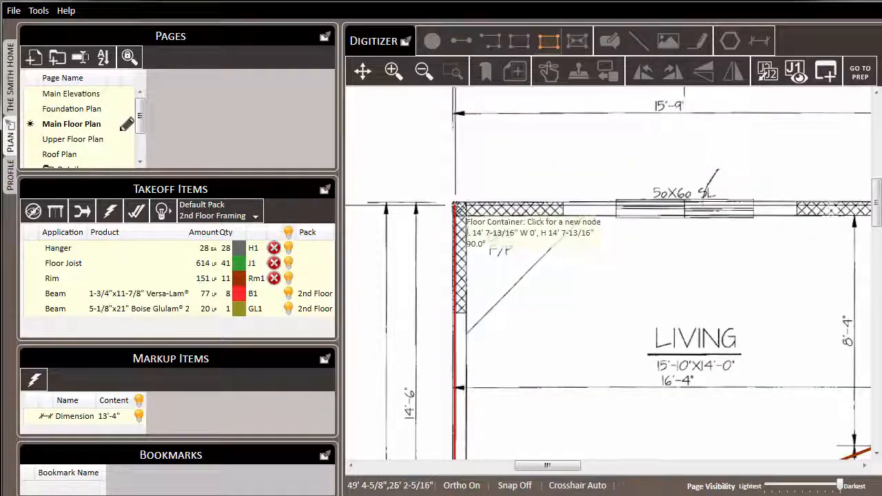
{"action": "left_click", "coordinate": [455, 205]}
{"action": "scroll", "coordinate": [455, 204], "scroll_direction": "down", "scroll_amount": 4}
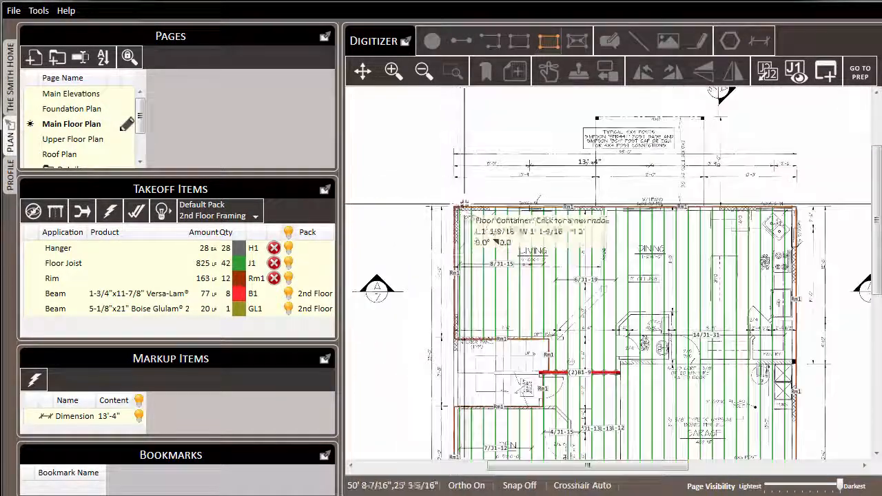
{"action": "middle_click_drag", "start_coordinate": [523, 182], "coordinate": [522, 165]}
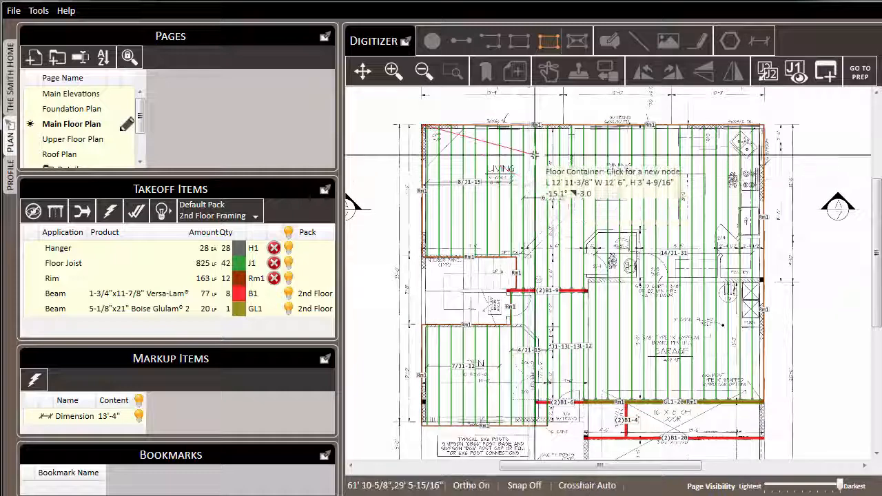
{"action": "key", "text": "Escape"}
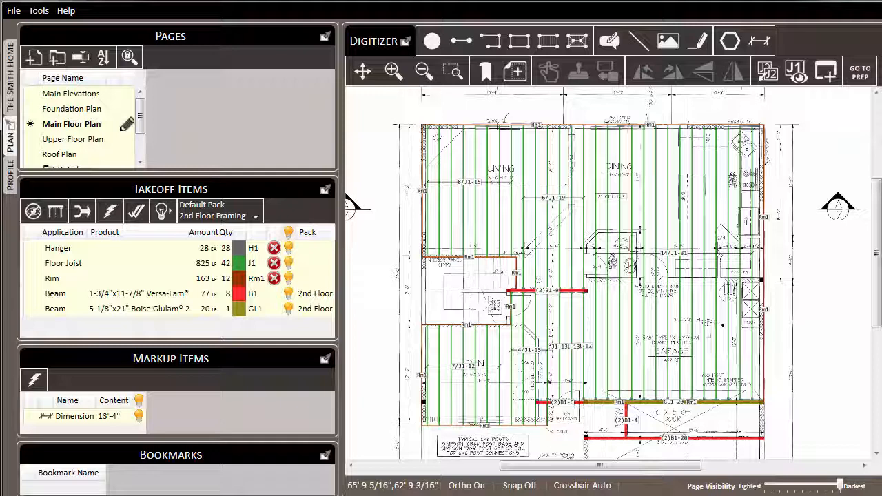
Set the floor container section's joist spacing to 12".
{"action": "left_click", "coordinate": [596, 158]}
{"action": "right_click", "coordinate": [593, 157]}
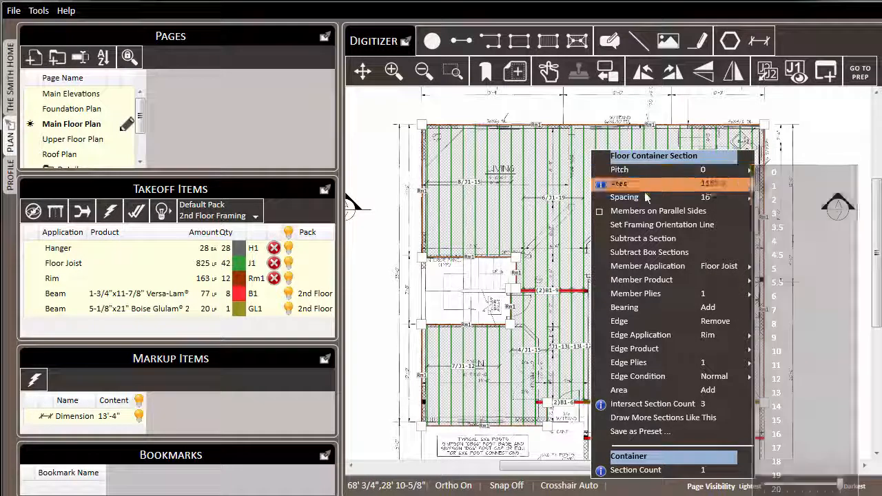
{"action": "mouse_move", "coordinate": [646, 198]}
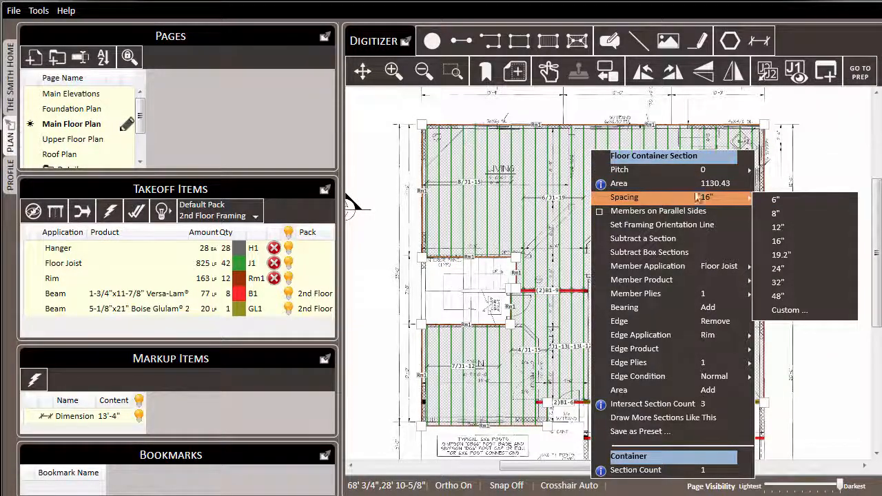
{"action": "left_click", "coordinate": [775, 227]}
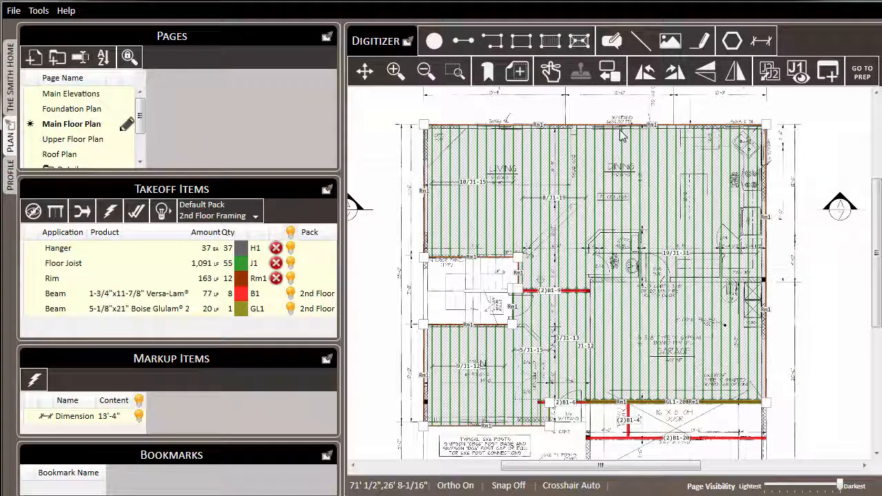
Set the floor container section's joist spacing to 16".
{"action": "right_click", "coordinate": [553, 143]}
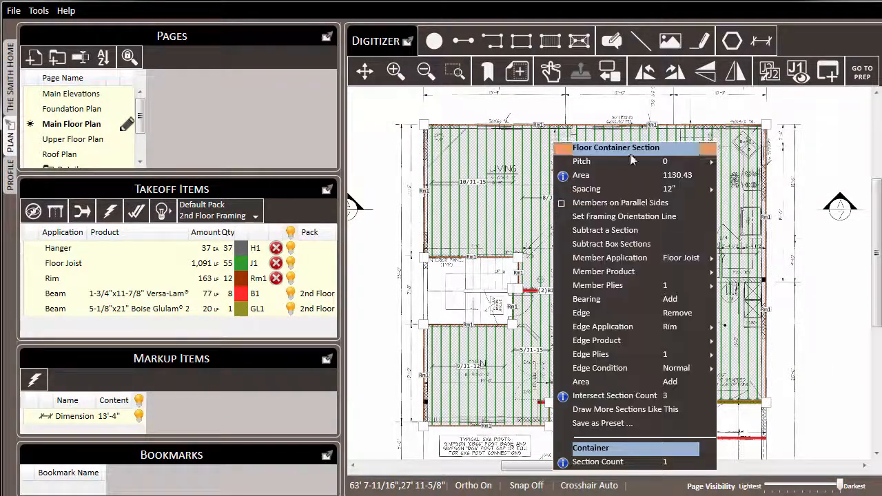
{"action": "mouse_move", "coordinate": [633, 187]}
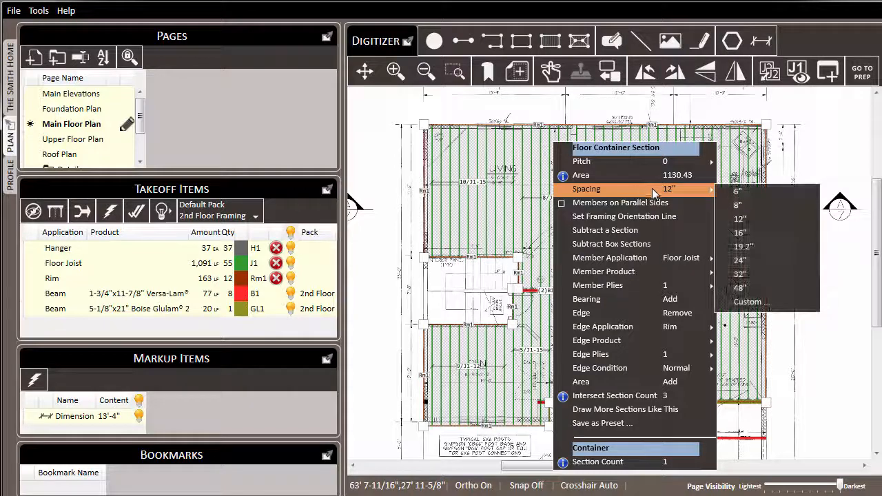
{"action": "left_click", "coordinate": [754, 230]}
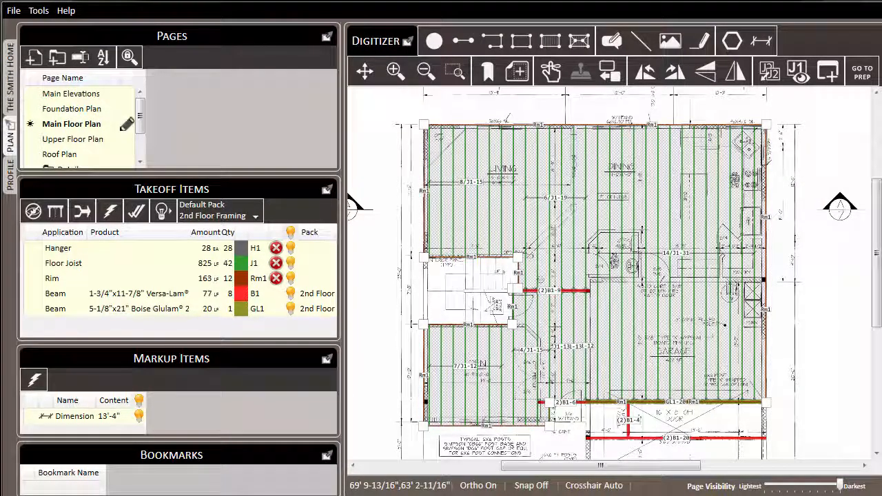
Set the floor container's framing orientation with a horizontal line about 5' 8" long across the living room.
{"action": "right_click", "coordinate": [472, 153]}
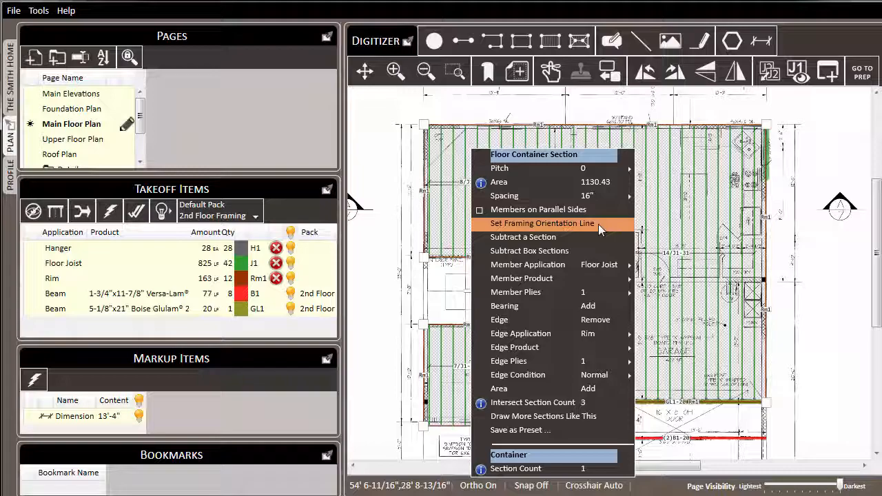
{"action": "left_click", "coordinate": [542, 223]}
{"action": "scroll", "coordinate": [424, 163], "scroll_direction": "up", "scroll_amount": 2}
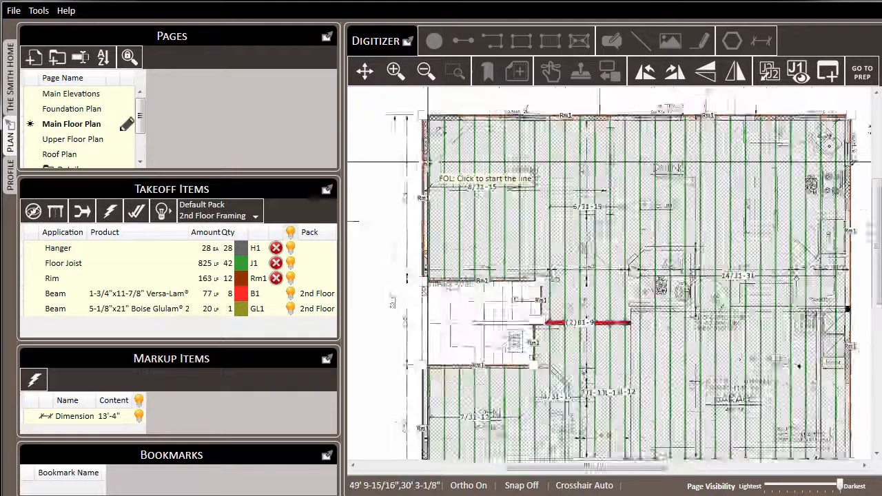
{"action": "scroll", "coordinate": [426, 163], "scroll_direction": "up", "scroll_amount": 3}
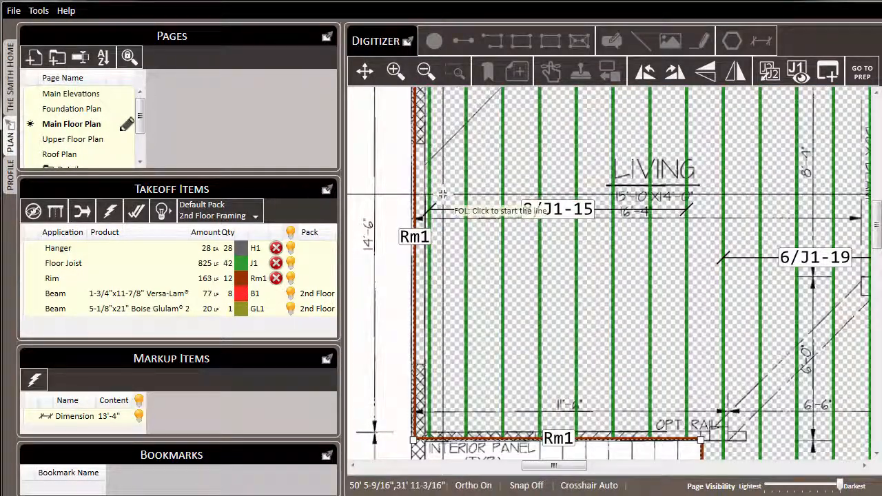
{"action": "left_click", "coordinate": [442, 195]}
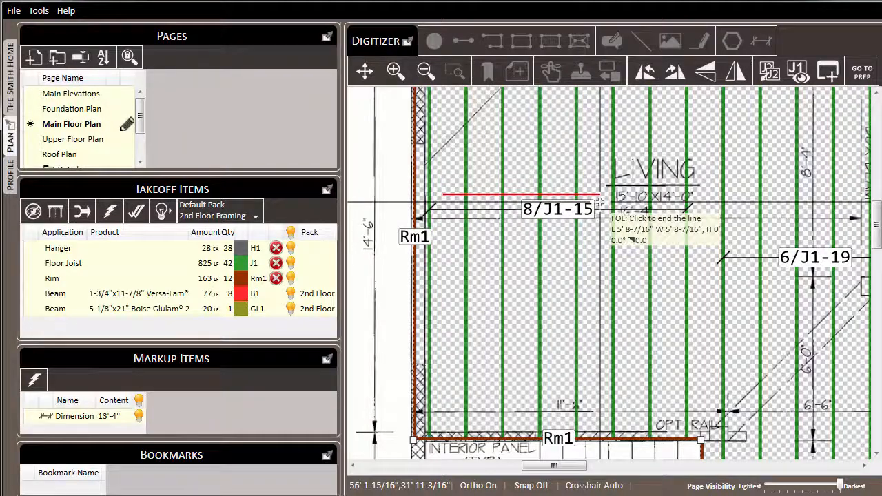
{"action": "left_click", "coordinate": [599, 197]}
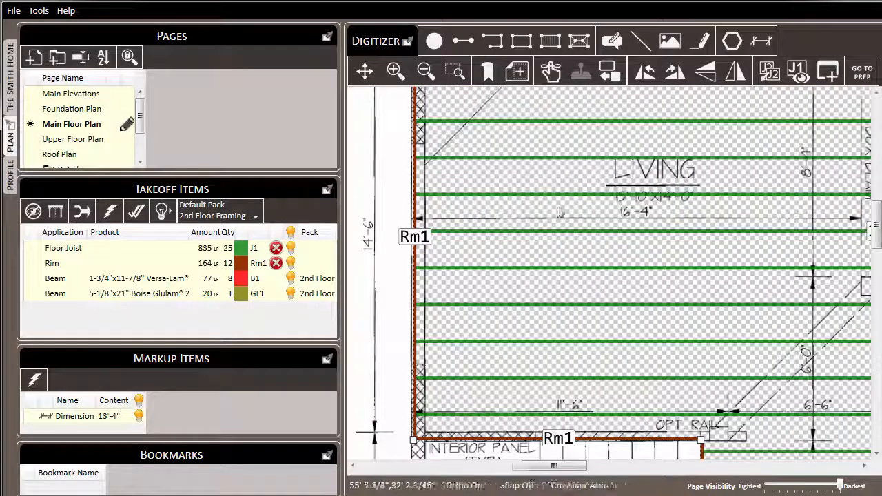
Set the floor container's framing orientation with a vertical line along the living room's left exterior wall.
{"action": "scroll", "coordinate": [527, 209], "scroll_direction": "down", "scroll_amount": 2}
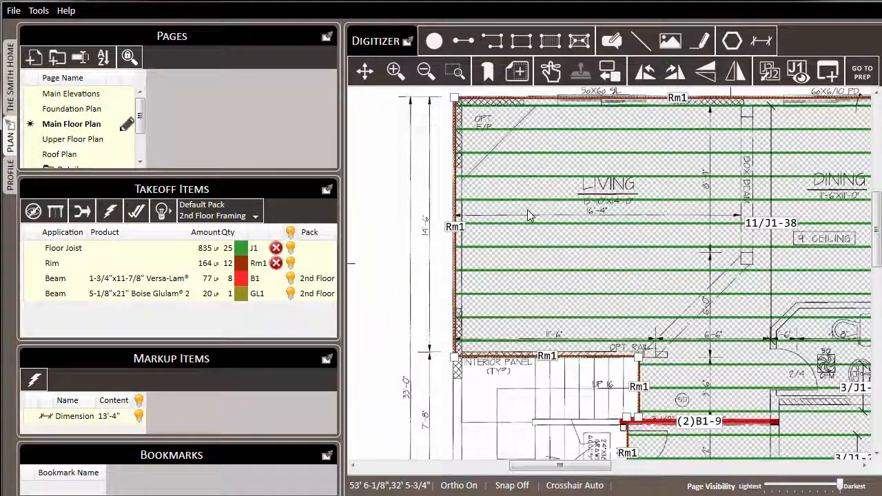
{"action": "right_click", "coordinate": [499, 164]}
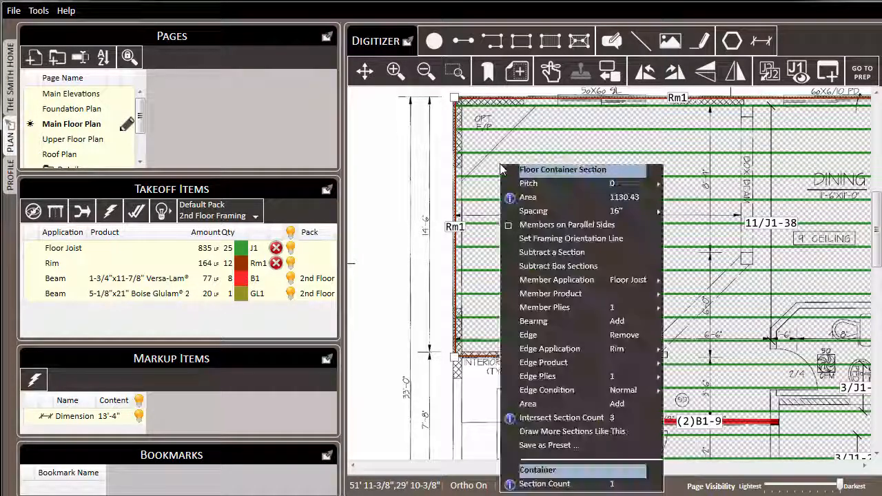
{"action": "left_click", "coordinate": [635, 238]}
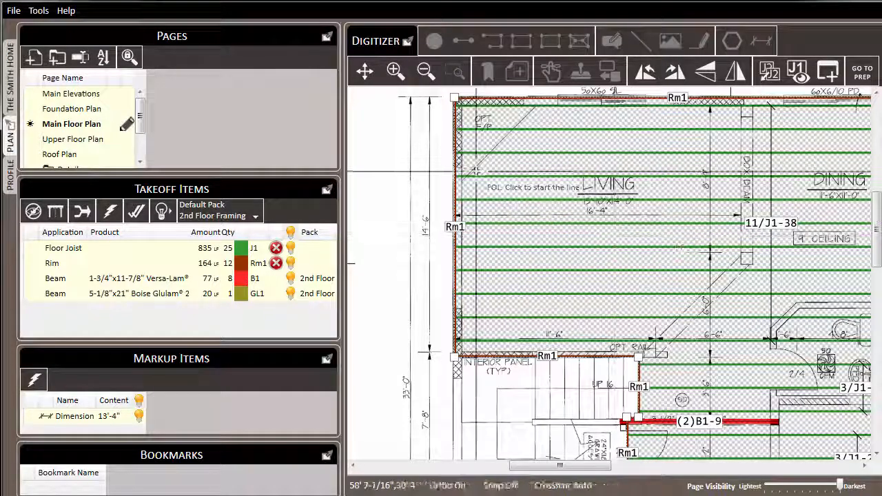
{"action": "scroll", "coordinate": [474, 169], "scroll_direction": "up", "scroll_amount": 5}
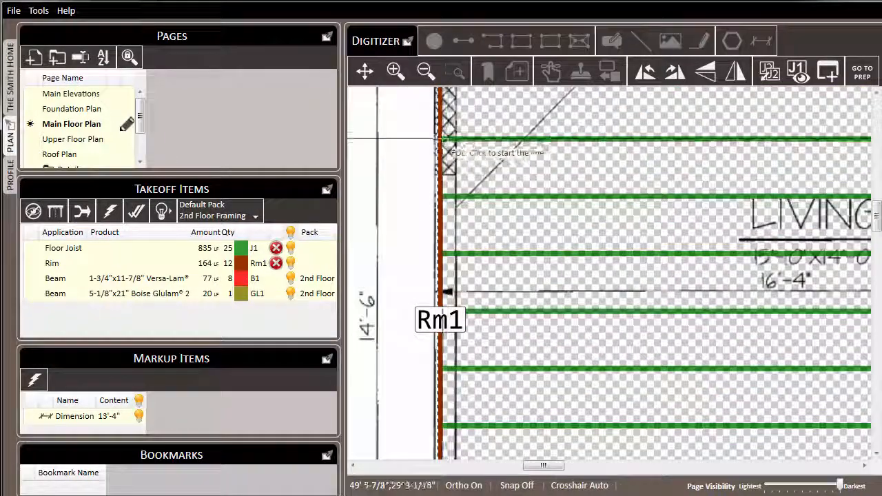
{"action": "left_click", "coordinate": [438, 113]}
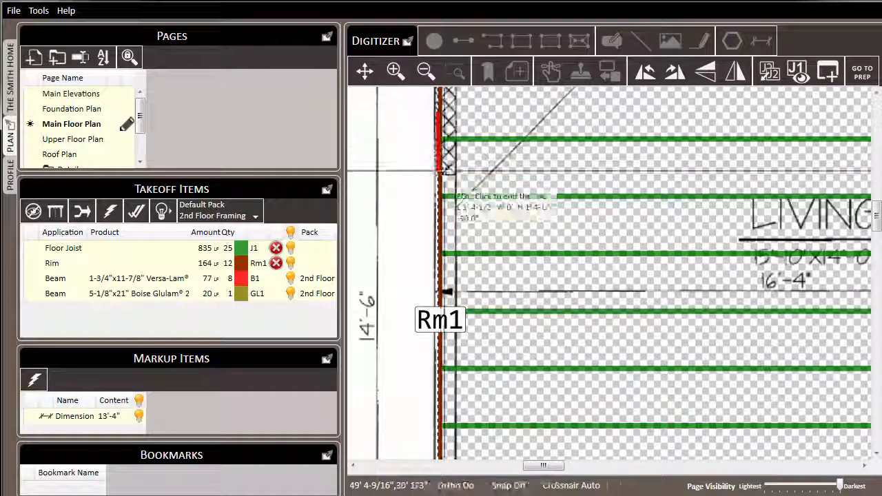
{"action": "left_click", "coordinate": [438, 255]}
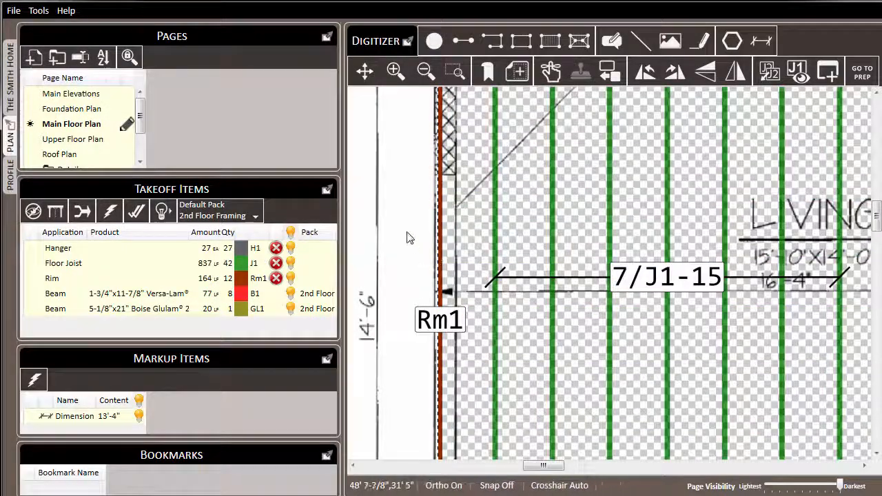
{"action": "scroll", "coordinate": [406, 234], "scroll_direction": "down", "scroll_amount": 4}
{"action": "scroll", "coordinate": [490, 226], "scroll_direction": "down", "scroll_amount": 4}
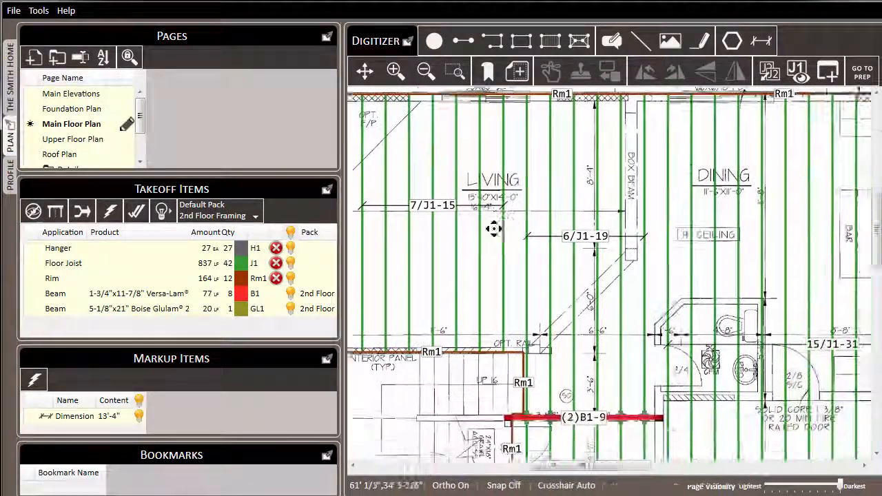
{"action": "middle_click_drag", "start_coordinate": [538, 246], "coordinate": [591, 208]}
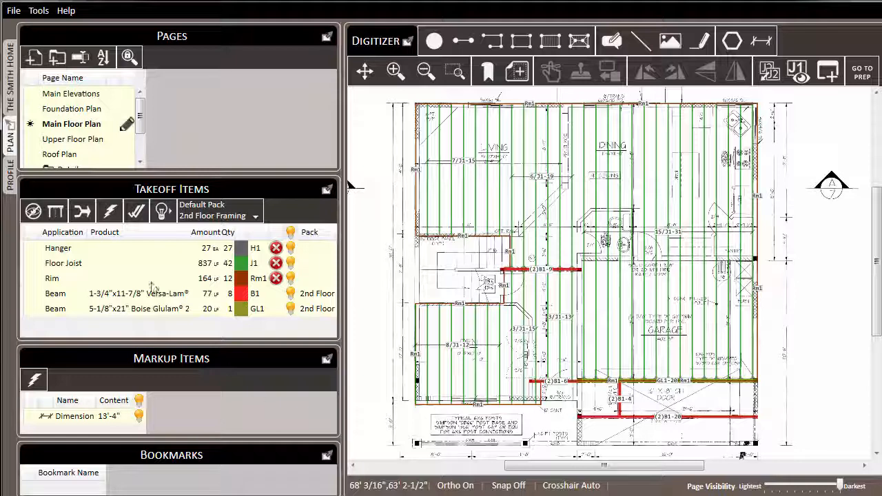
Assign the product 2"x11-7/8" BCI® 5000 -1.7 DF to the Floor Joist takeoff item.
{"action": "left_click", "coordinate": [114, 269]}
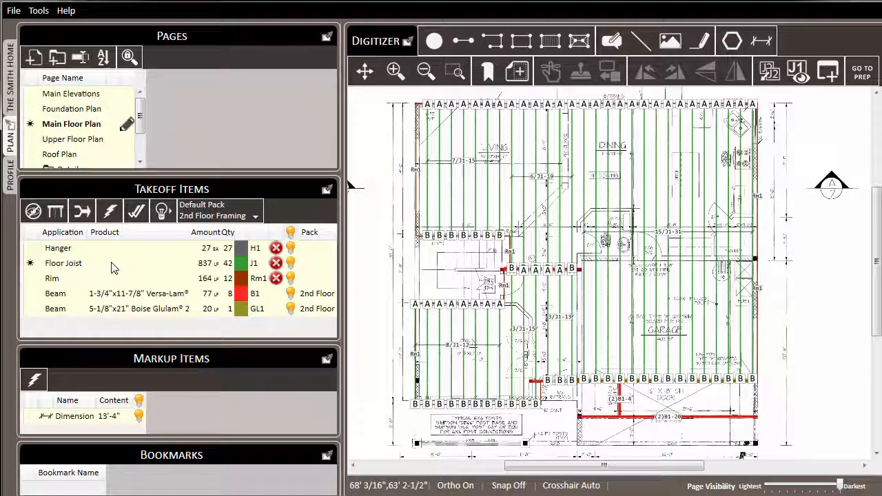
{"action": "right_click", "coordinate": [114, 268]}
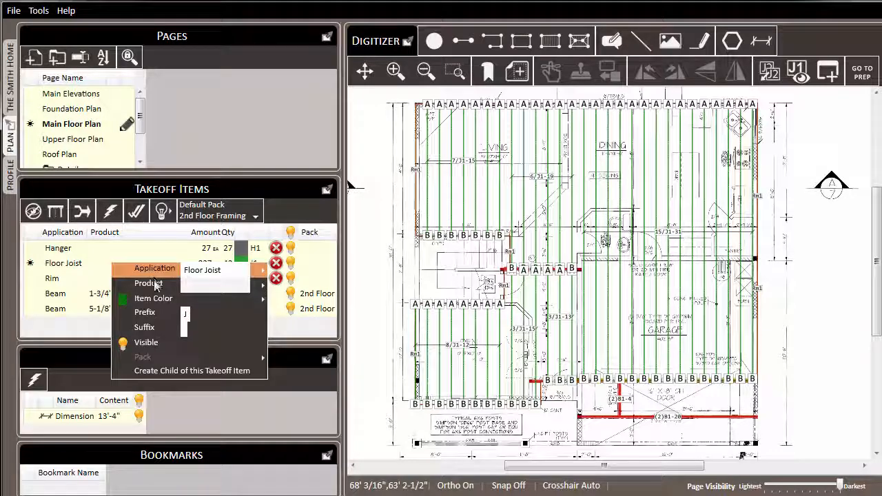
{"action": "mouse_move", "coordinate": [153, 283]}
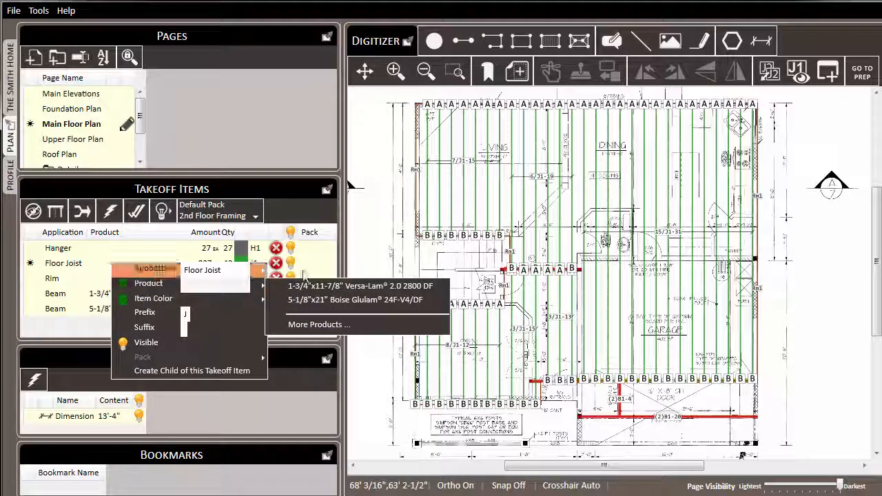
{"action": "left_click", "coordinate": [351, 331]}
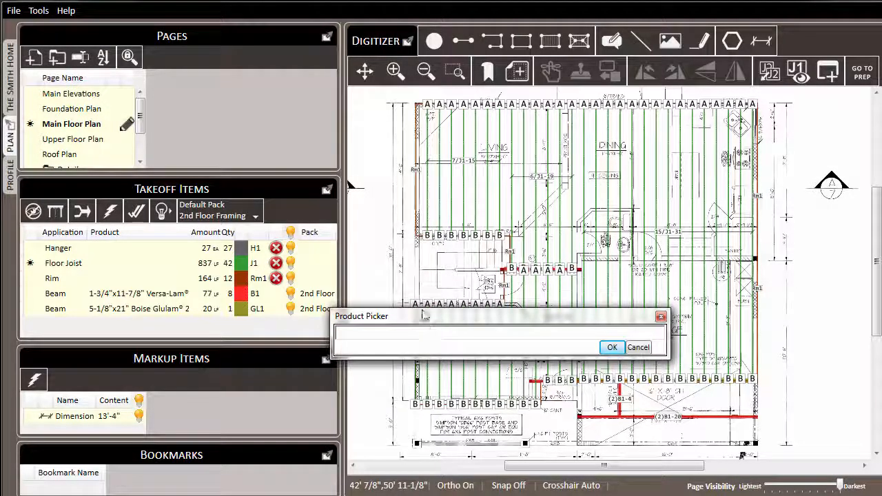
{"action": "left_click_drag", "start_coordinate": [423, 315], "coordinate": [389, 246]}
{"action": "left_click", "coordinate": [388, 262]}
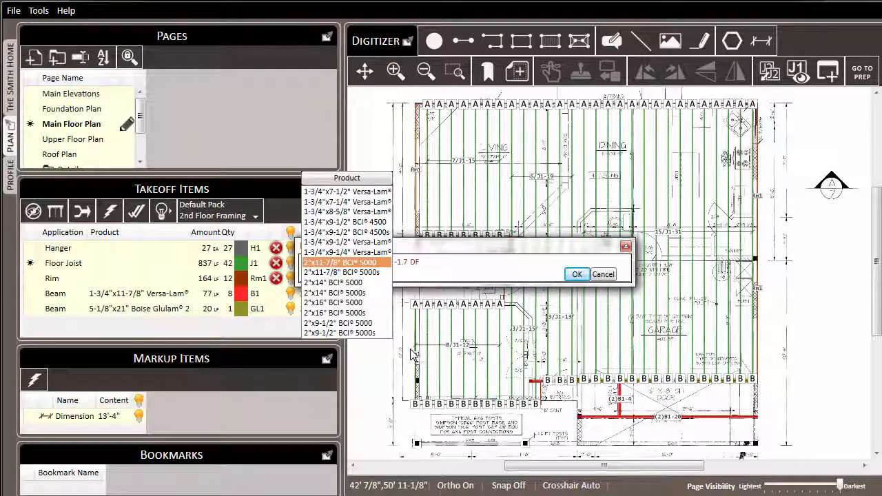
{"action": "key", "text": "Return"}
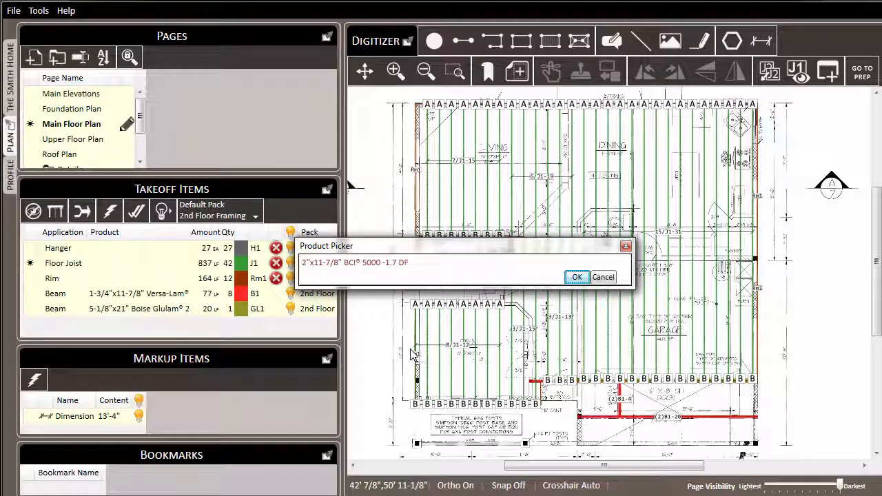
{"action": "left_click", "coordinate": [575, 277]}
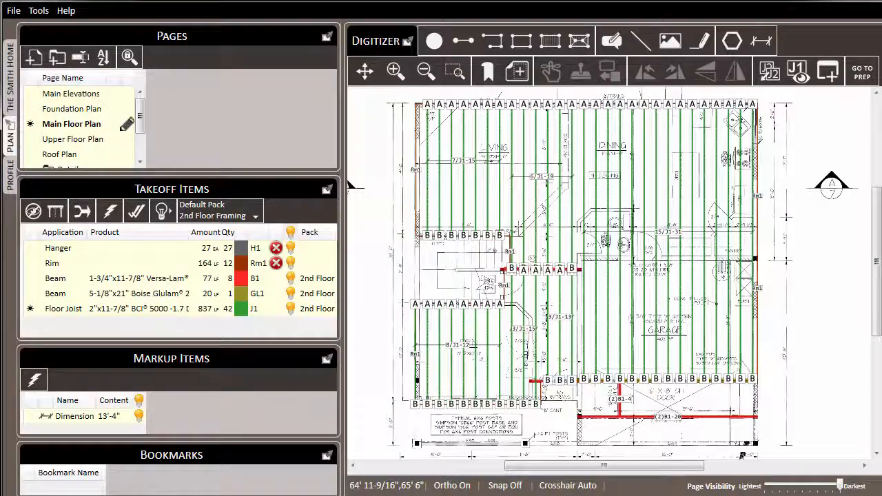
{"action": "left_click", "coordinate": [794, 349]}
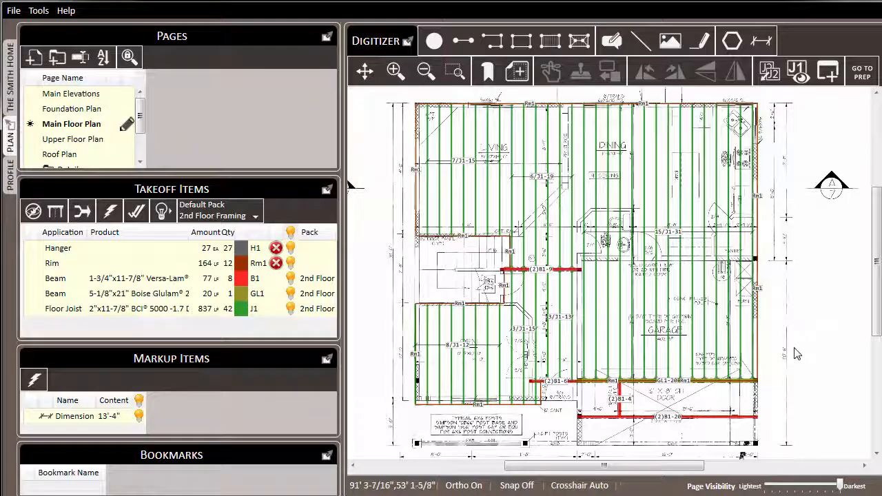
Draw another floor section like the existing container, about 15' 3" long, over the 16' x 8' garage door between the short beam and the exterior wall.
{"action": "left_click", "coordinate": [577, 167]}
{"action": "right_click", "coordinate": [577, 167]}
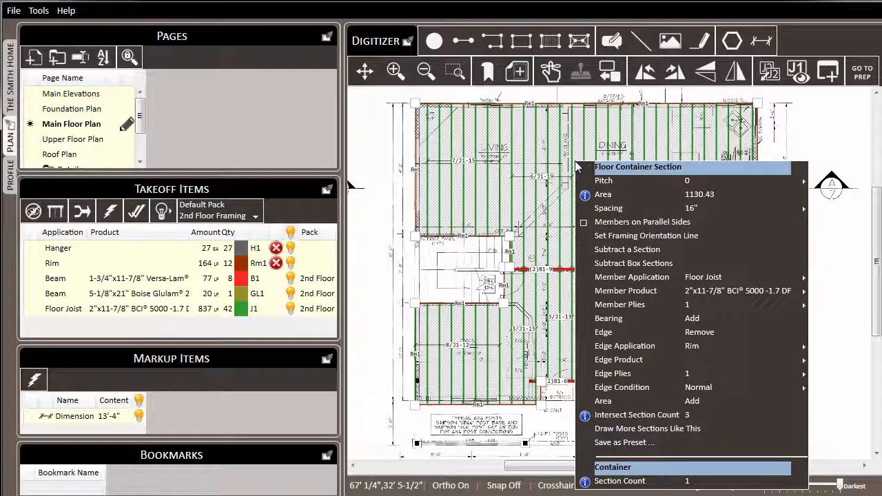
{"action": "left_click", "coordinate": [693, 433]}
{"action": "middle_click_drag", "start_coordinate": [763, 405], "coordinate": [715, 232]}
{"action": "scroll", "coordinate": [715, 231], "scroll_direction": "up", "scroll_amount": 3}
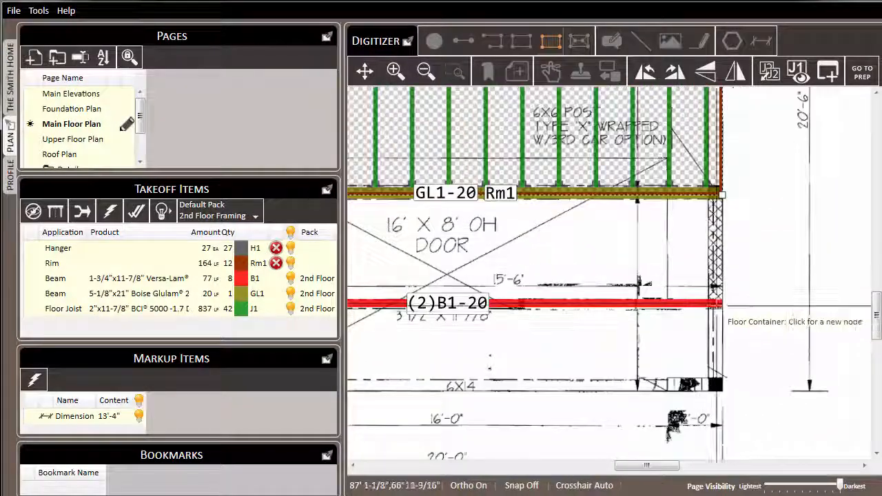
{"action": "left_click", "coordinate": [721, 303]}
{"action": "middle_click_drag", "start_coordinate": [549, 316], "coordinate": [764, 336]}
{"action": "left_click", "coordinate": [517, 323]}
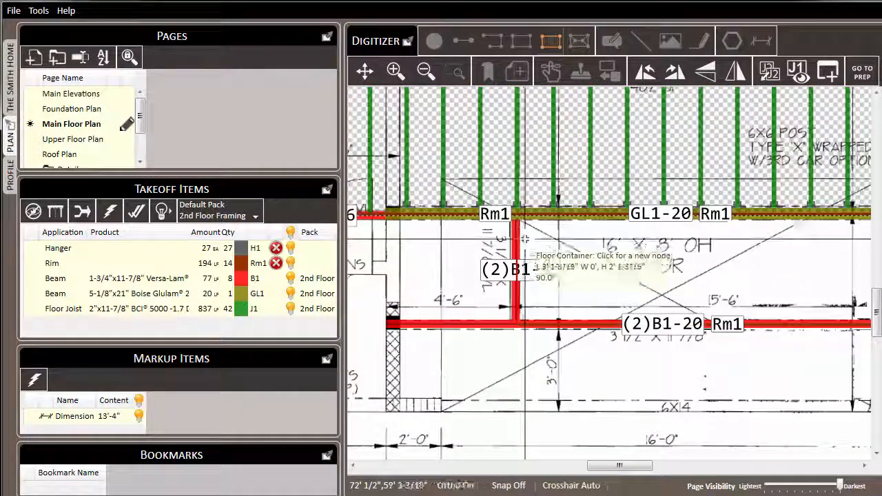
{"action": "left_click", "coordinate": [517, 221]}
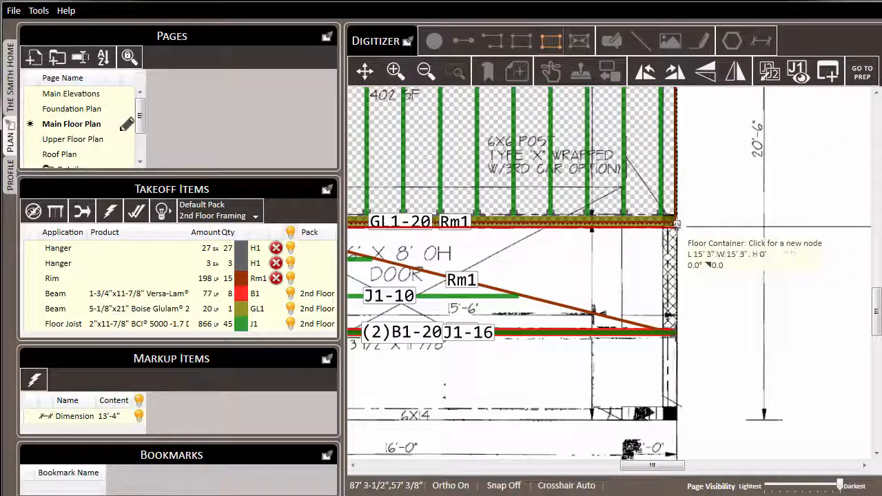
{"action": "left_click", "coordinate": [674, 222]}
{"action": "scroll", "coordinate": [713, 267], "scroll_direction": "down", "scroll_amount": 1}
{"action": "right_click", "coordinate": [718, 272]}
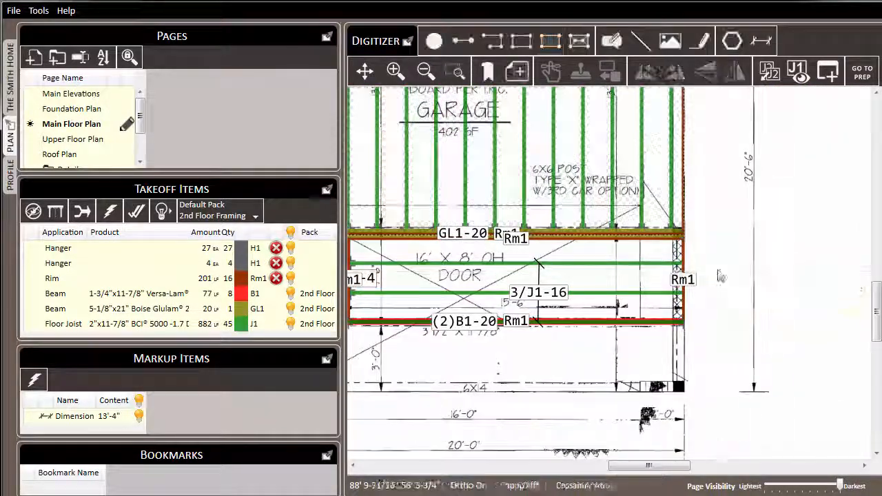
{"action": "scroll", "coordinate": [757, 283], "scroll_direction": "down", "scroll_amount": 2}
{"action": "scroll", "coordinate": [758, 289], "scroll_direction": "down", "scroll_amount": 4}
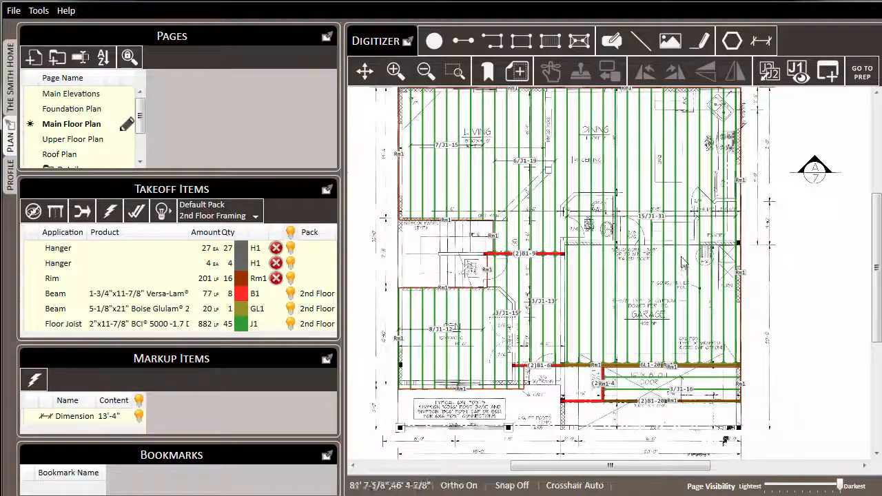
{"action": "left_click_drag", "start_coordinate": [684, 274], "coordinate": [688, 278]}
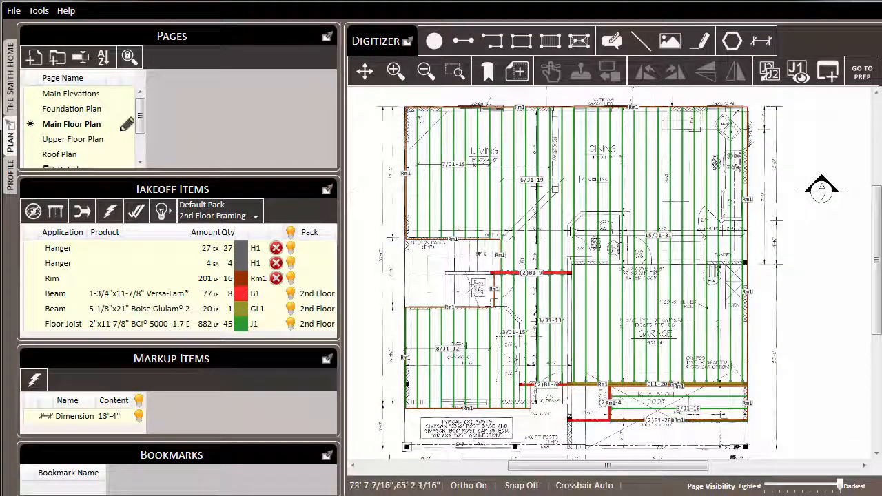